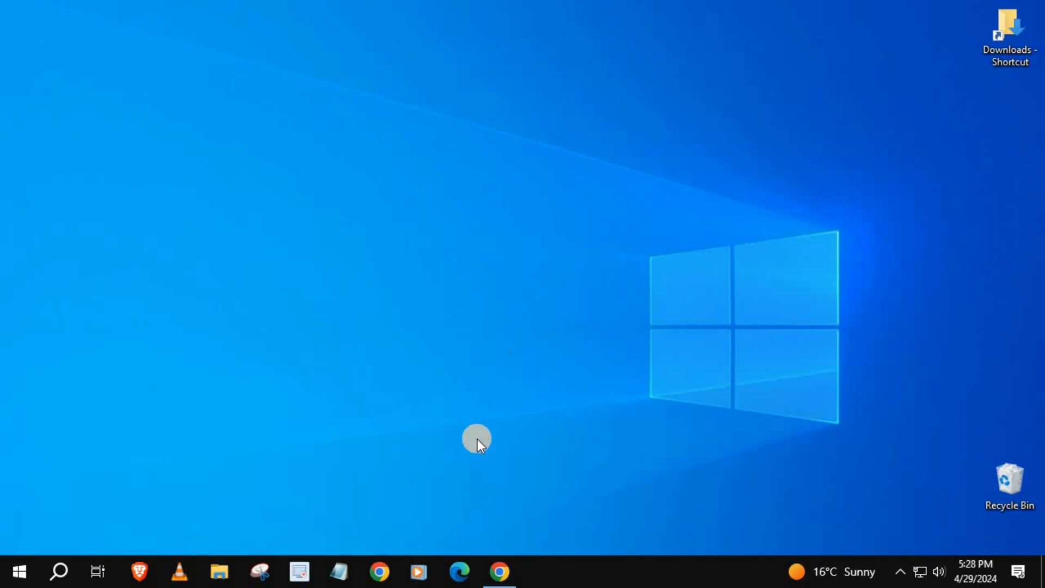
Restore the Chrome window showing the Facebook home feed from the taskbar
{"action": "left_click", "coordinate": [500, 572]}
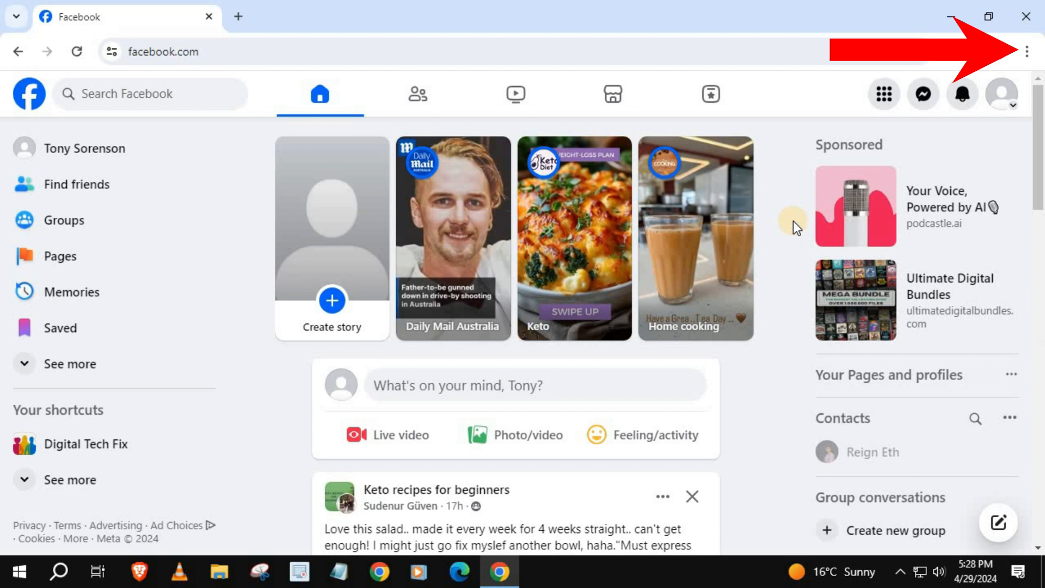
Reduce the Facebook page zoom to 25% from the Chrome menu's Zoom control
{"action": "left_click", "coordinate": [1028, 52]}
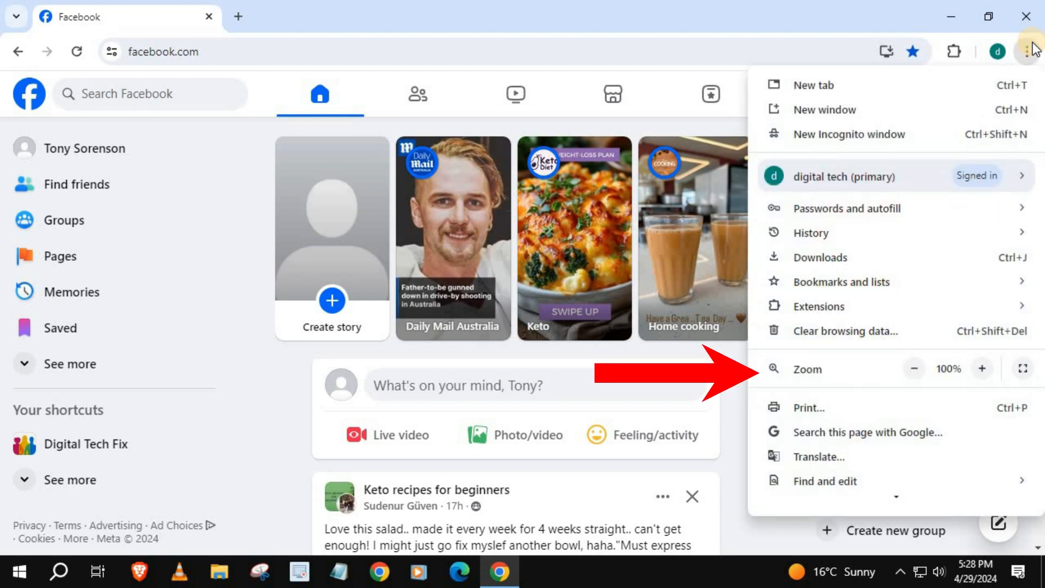
{"action": "left_click", "coordinate": [909, 368]}
{"action": "left_click", "coordinate": [909, 369]}
{"action": "left_click", "coordinate": [909, 369]}
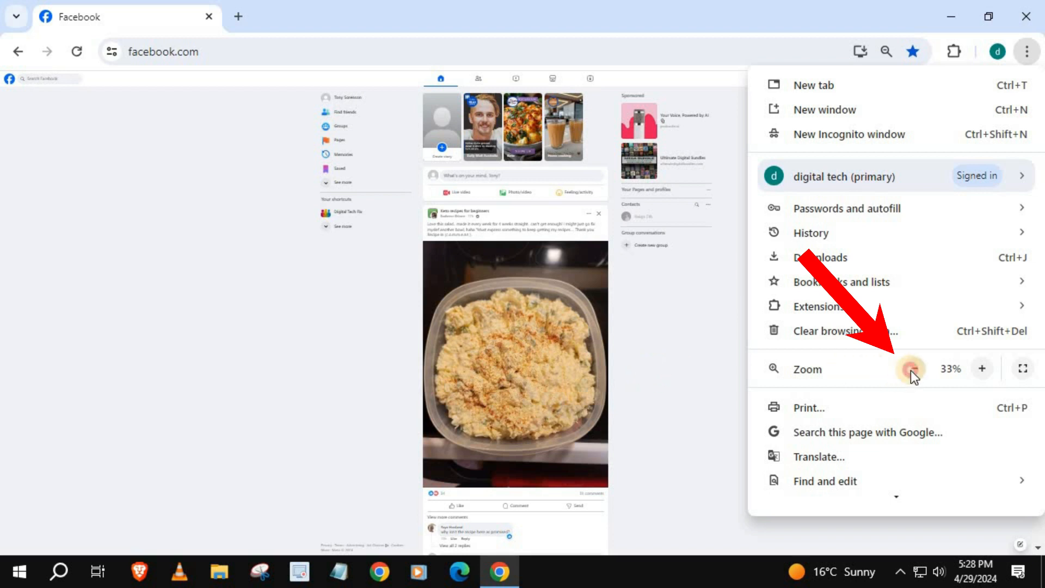
{"action": "left_click", "coordinate": [910, 370]}
{"action": "left_click", "coordinate": [701, 306]}
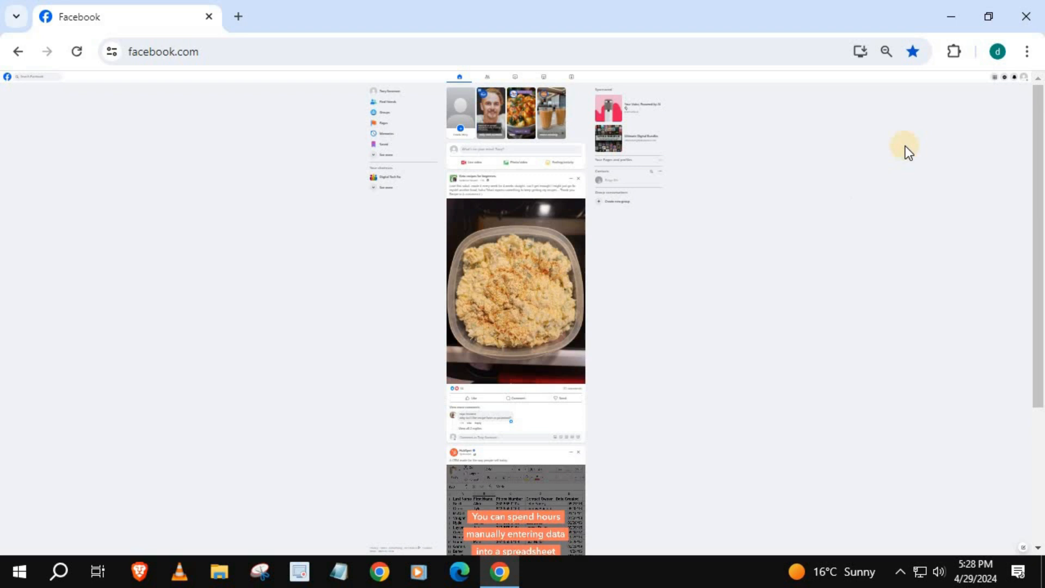
Increase the Facebook page zoom from 25% up to 250% from the Chrome menu
{"action": "left_click", "coordinate": [1027, 52]}
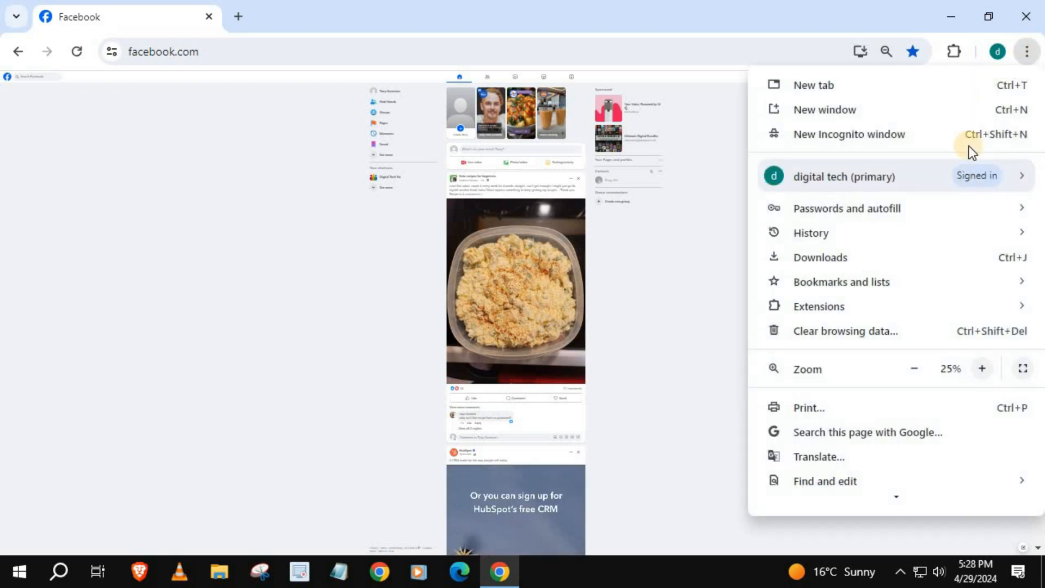
{"action": "left_click", "coordinate": [982, 368]}
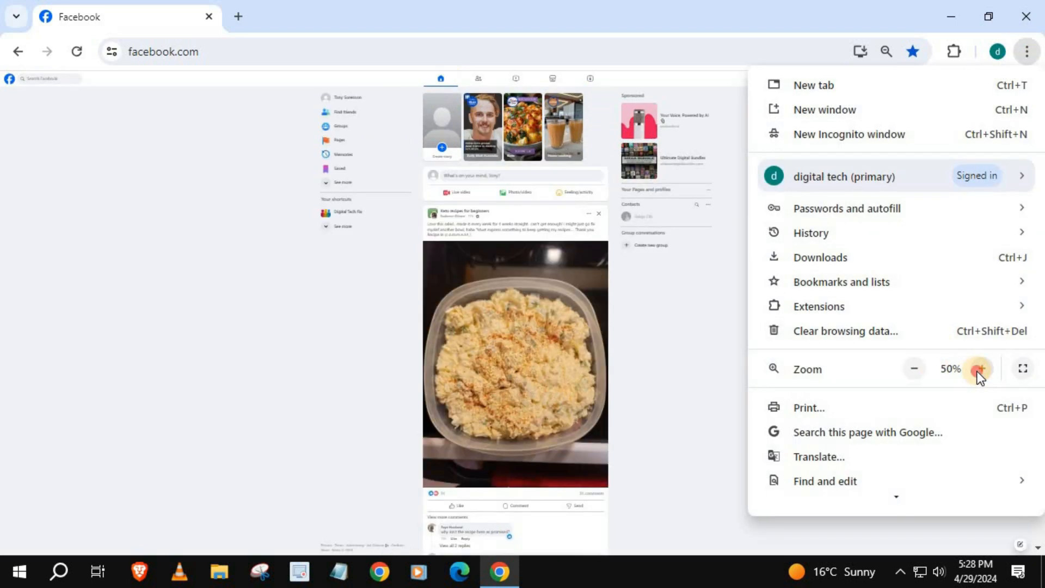
{"action": "left_click", "coordinate": [982, 369]}
{"action": "left_click", "coordinate": [981, 368]}
{"action": "left_click", "coordinate": [982, 368]}
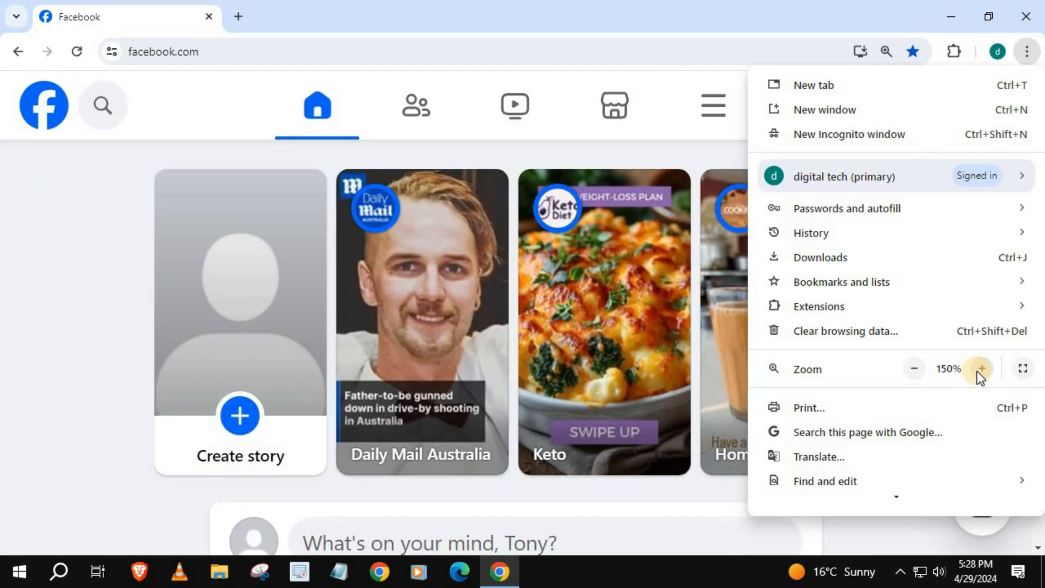
{"action": "left_click", "coordinate": [981, 369]}
{"action": "left_click", "coordinate": [982, 368]}
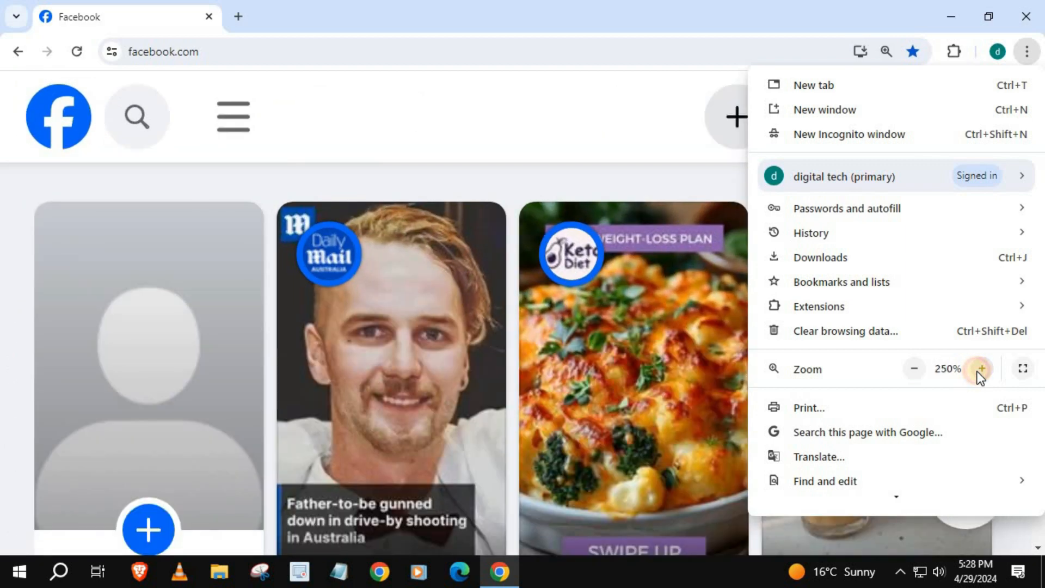
Dismiss the Chrome menu to view the feed at 250% zoom
{"action": "left_click", "coordinate": [400, 321]}
{"action": "scroll", "coordinate": [517, 314], "scroll_direction": "down", "scroll_amount": 3}
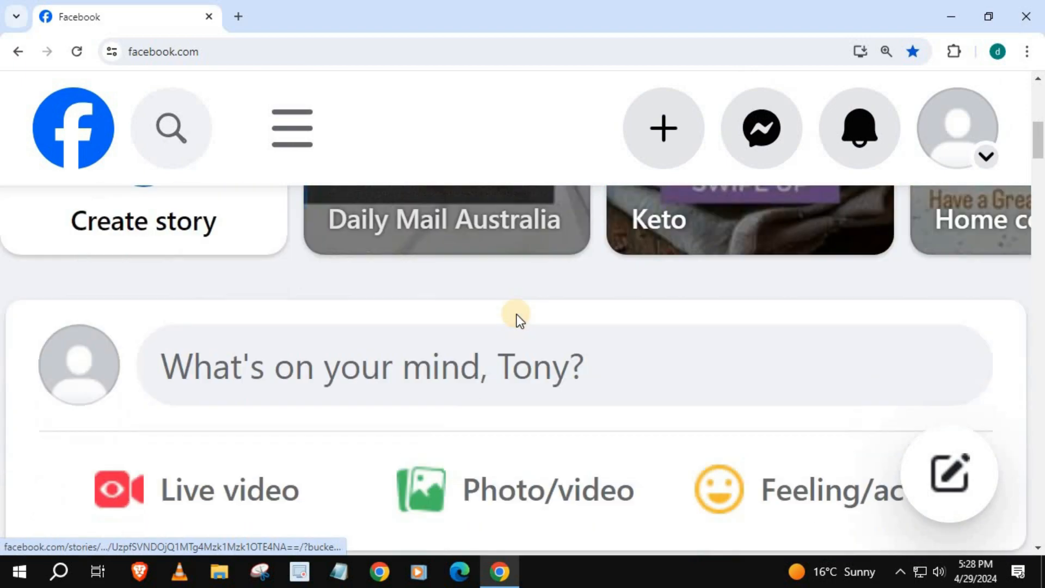
{"action": "scroll", "coordinate": [517, 314], "scroll_direction": "down", "scroll_amount": 3}
{"action": "scroll", "coordinate": [517, 315], "scroll_direction": "down", "scroll_amount": 3}
{"action": "scroll", "coordinate": [517, 315], "scroll_direction": "up", "scroll_amount": 1}
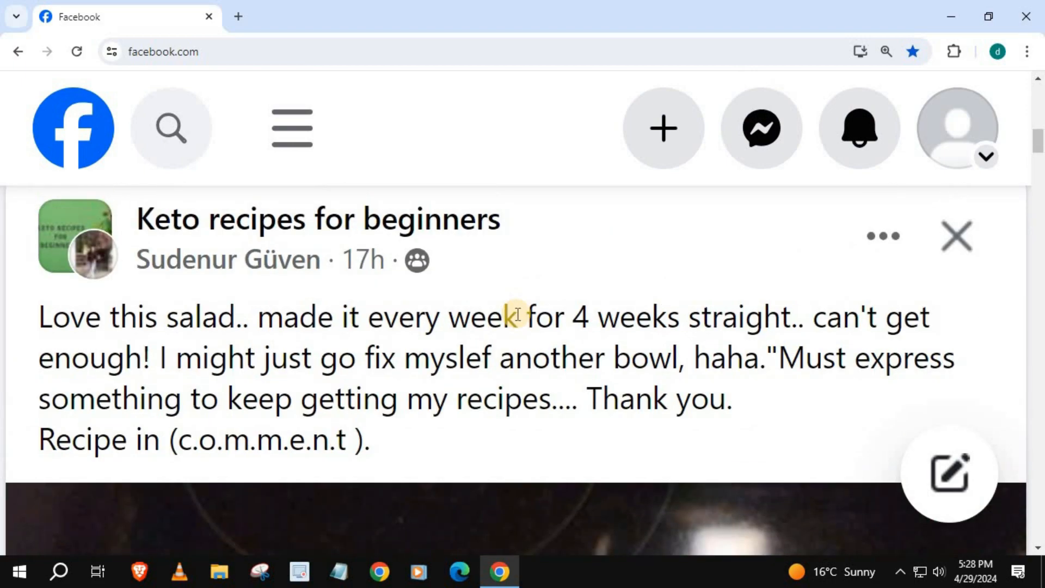
{"action": "scroll", "coordinate": [516, 314], "scroll_direction": "down", "scroll_amount": 3}
{"action": "scroll", "coordinate": [516, 314], "scroll_direction": "down", "scroll_amount": 3}
{"action": "scroll", "coordinate": [516, 314], "scroll_direction": "down", "scroll_amount": 3}
{"action": "scroll", "coordinate": [517, 314], "scroll_direction": "down", "scroll_amount": 2}
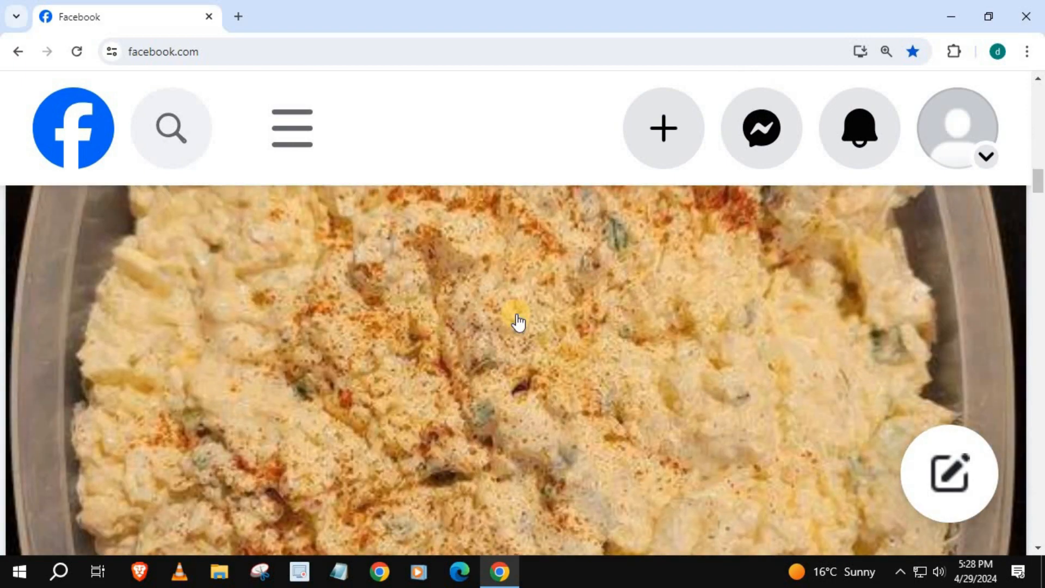
{"action": "scroll", "coordinate": [517, 318], "scroll_direction": "up", "scroll_amount": 3}
{"action": "scroll", "coordinate": [517, 318], "scroll_direction": "up", "scroll_amount": 3}
{"action": "scroll", "coordinate": [516, 318], "scroll_direction": "up", "scroll_amount": 2}
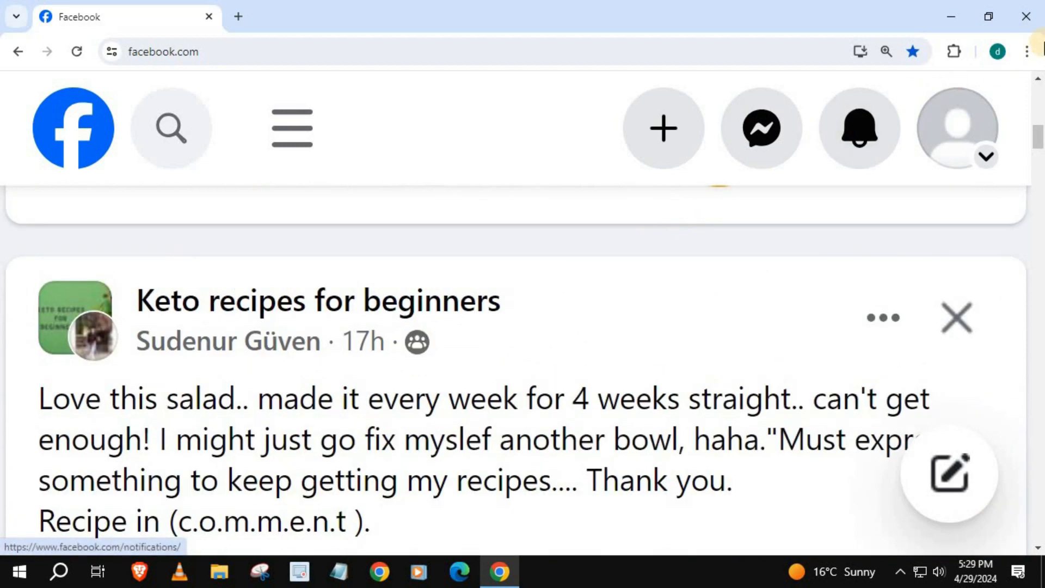